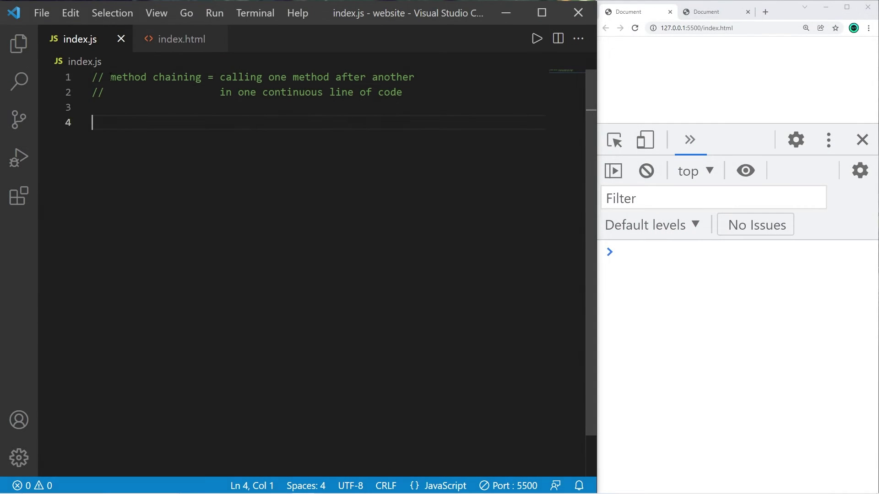
Highlight the comment defining method chaining as calling methods in one continuous line
drag(110, 77, 203, 77)
click(236, 126)
drag(214, 77, 429, 77)
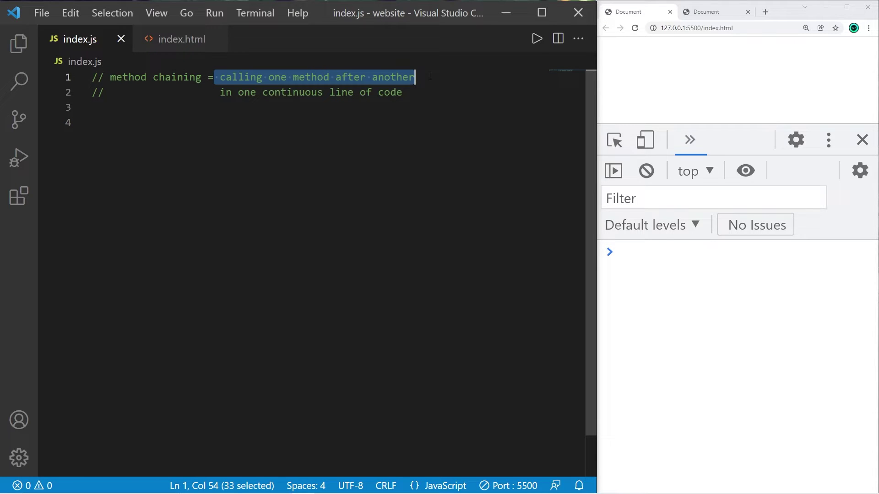
drag(219, 92, 429, 94)
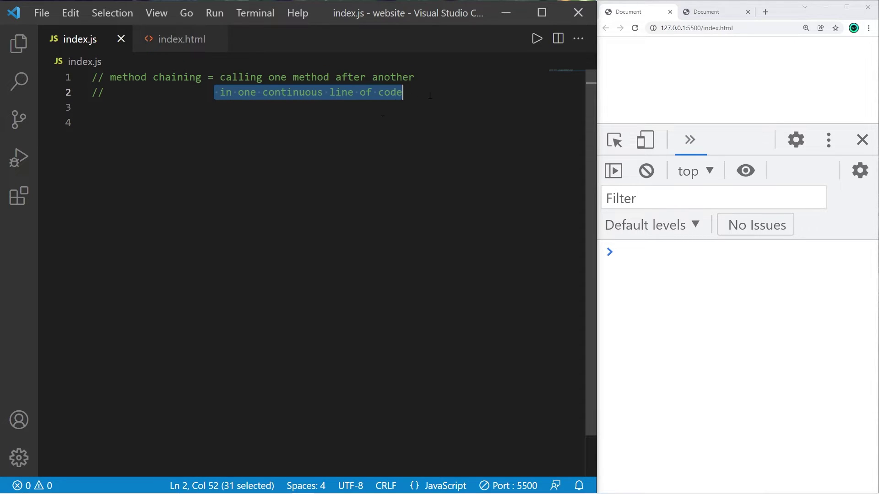
click(182, 120)
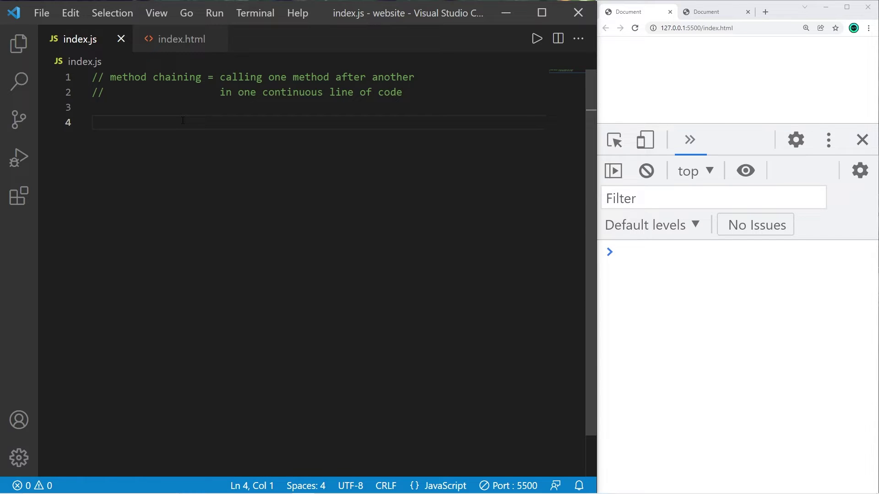
text(le)
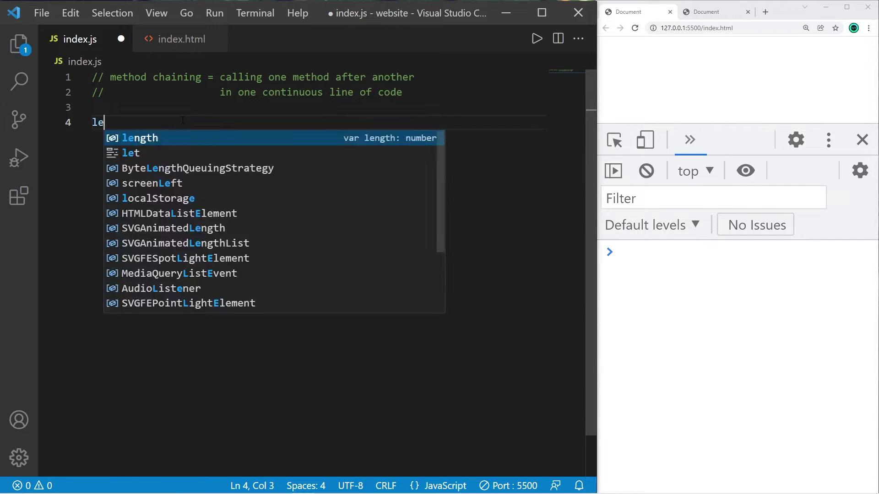
text(t userName)
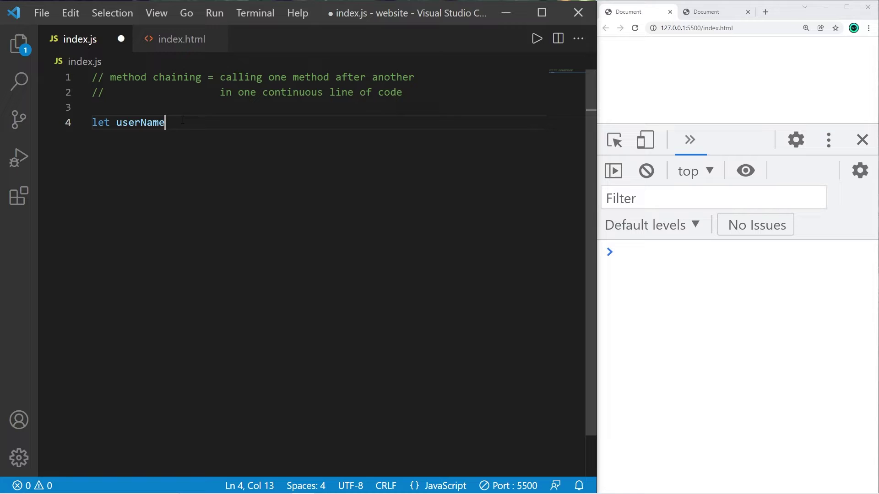
text( = ")
text(bro")
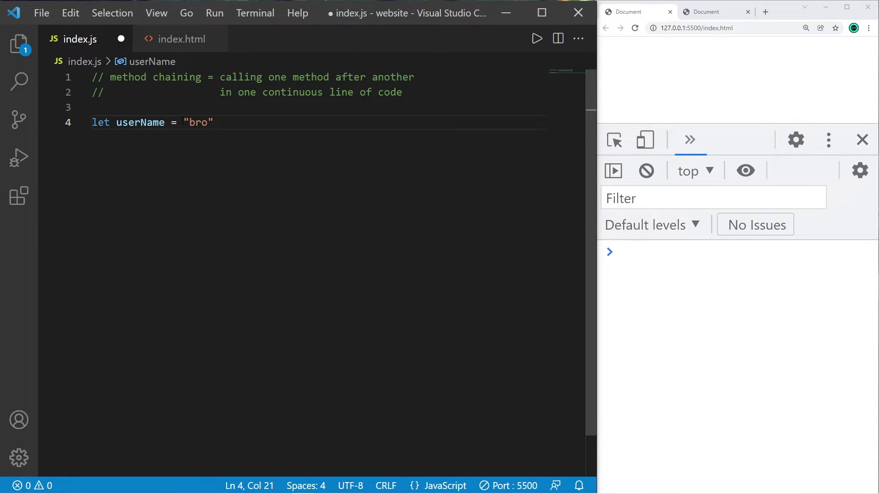
text(;)
Declare let userName = "bro"; on line 4, leaving blank lines down to line 6
key(Return)
key(Return)
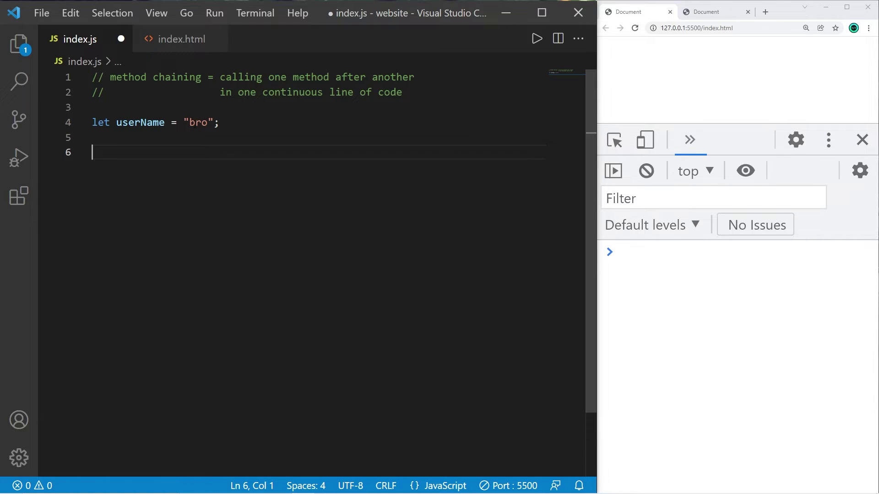
drag(208, 123, 189, 123)
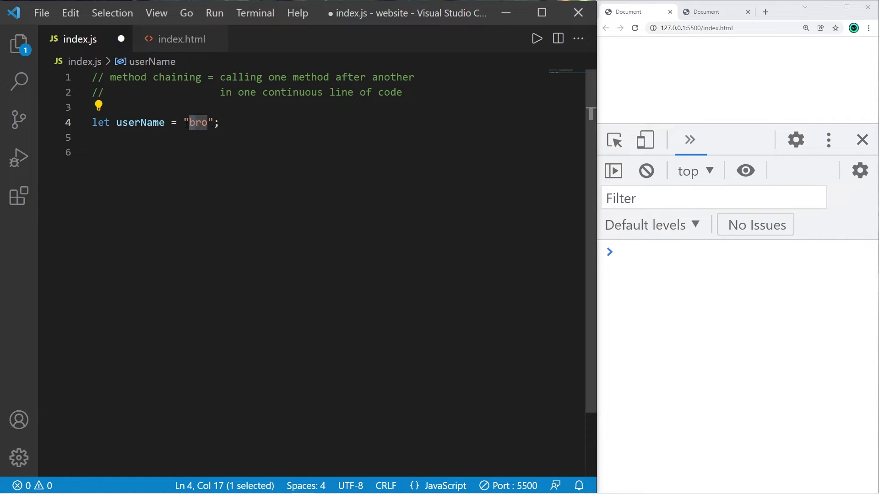
click(170, 151)
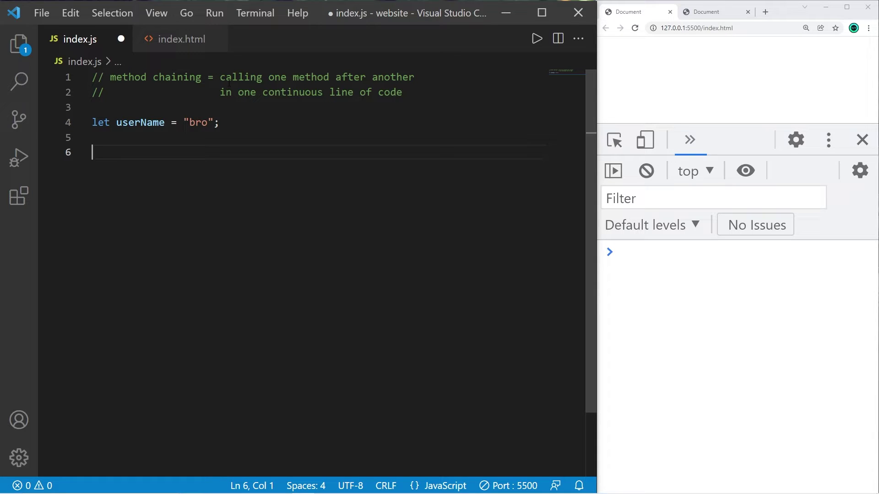
text(let )
text(letter )
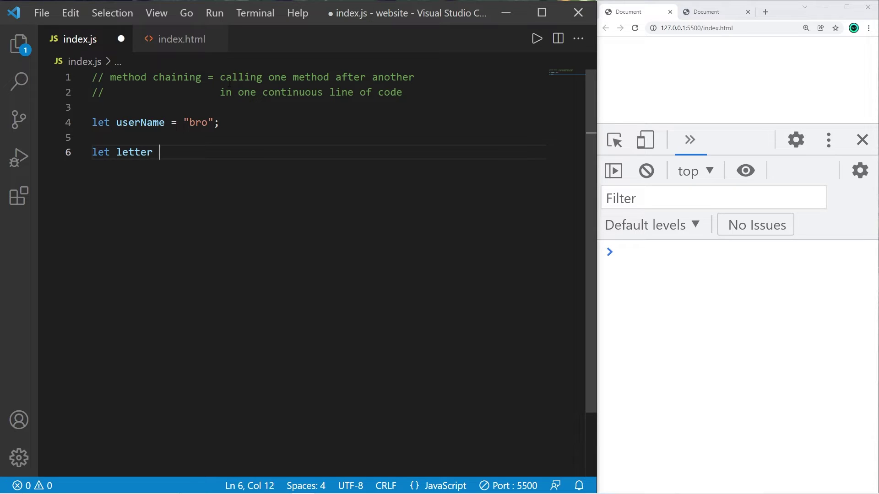
text(= )
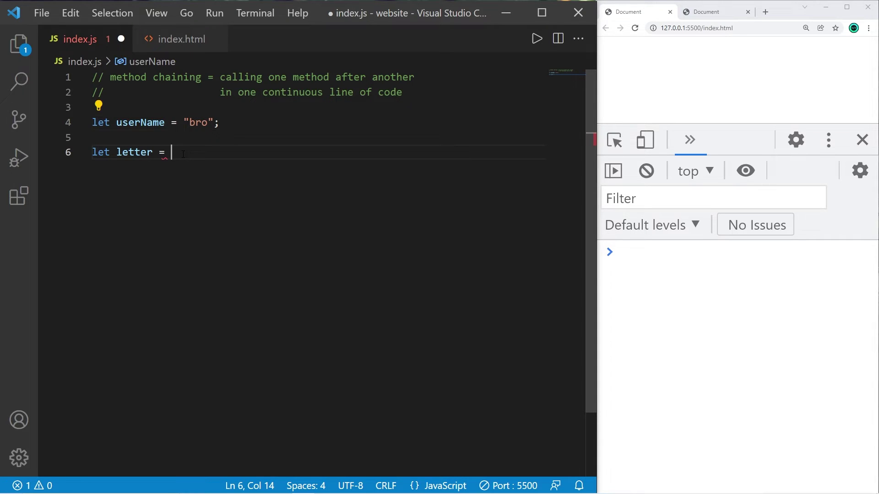
text(user)
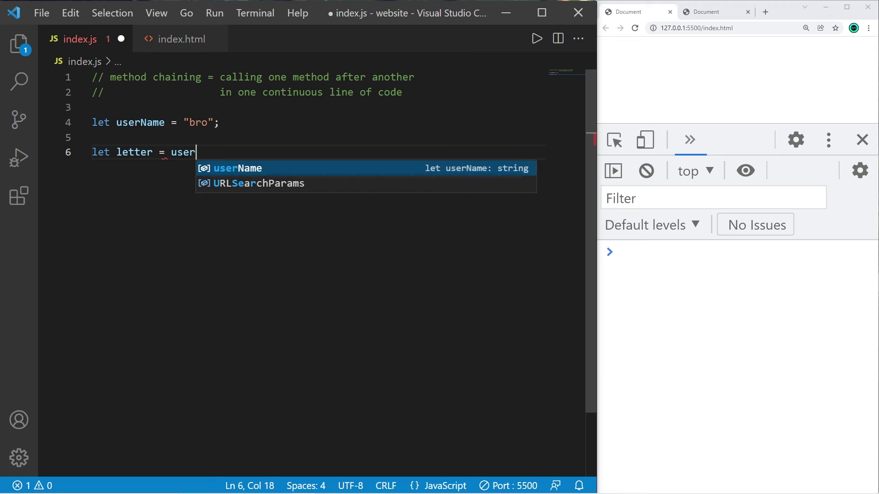
text(Name.)
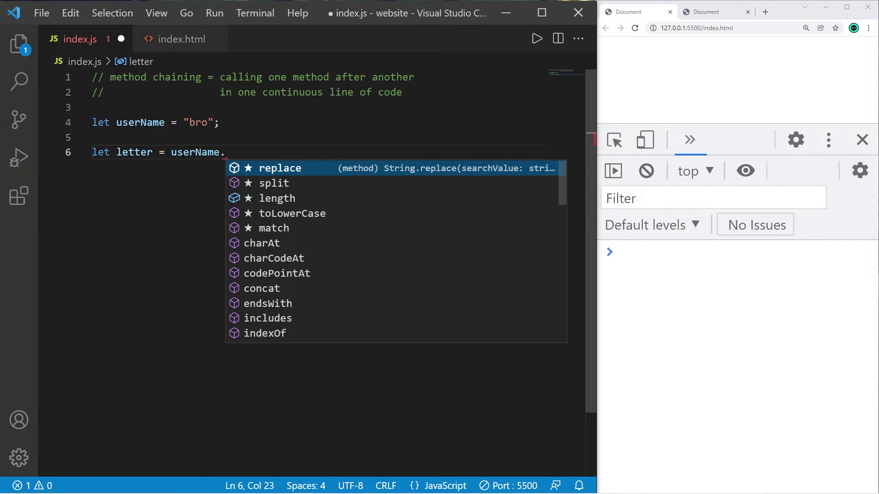
text(charAt)
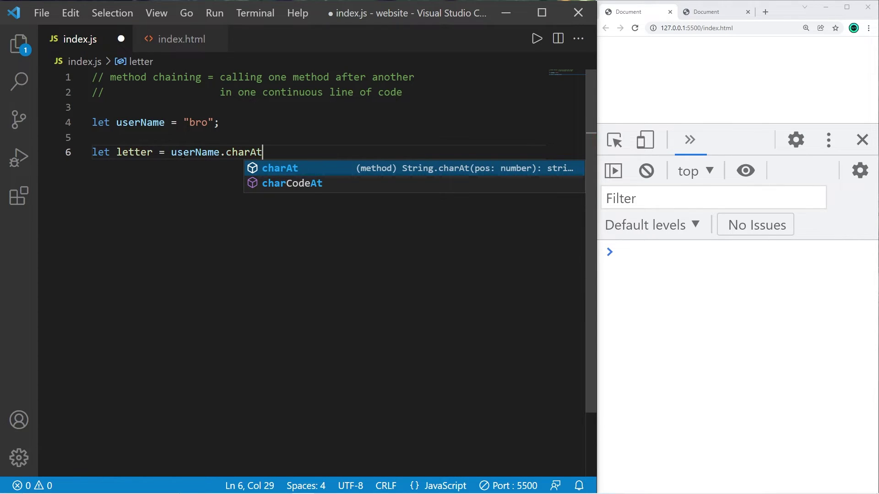
text(();)
Write let letter = userName.charAt(0); on line 6
key(Left)
key(Left)
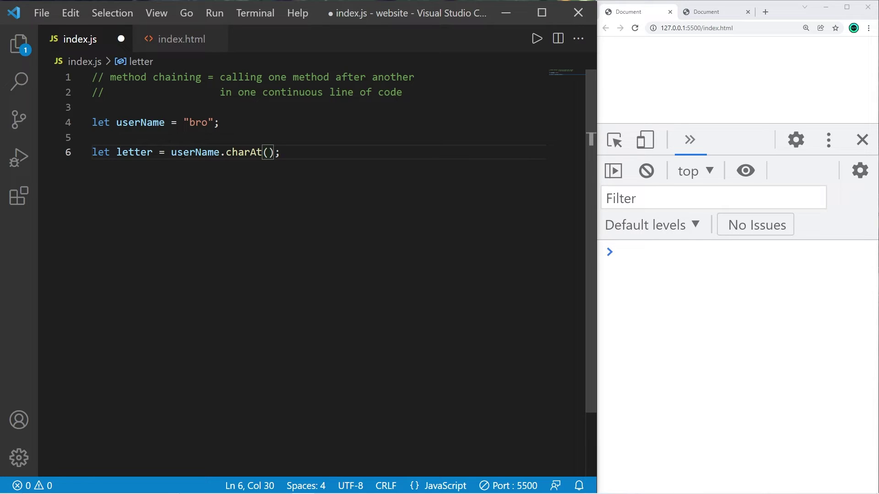
text(0)
double_click(134, 151)
drag(207, 122, 189, 123)
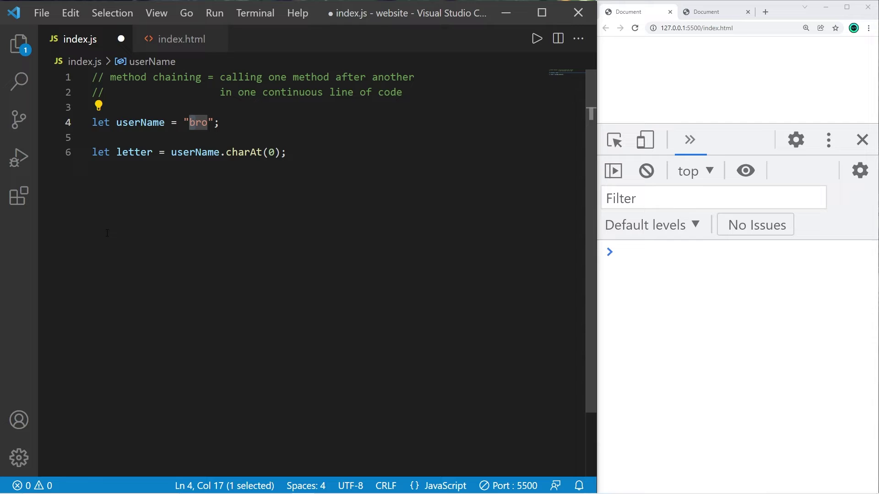
click(369, 153)
Reassign letter with toUpperCase(), add console.log(letter), and save so the console prints B
key(Return)
text(le)
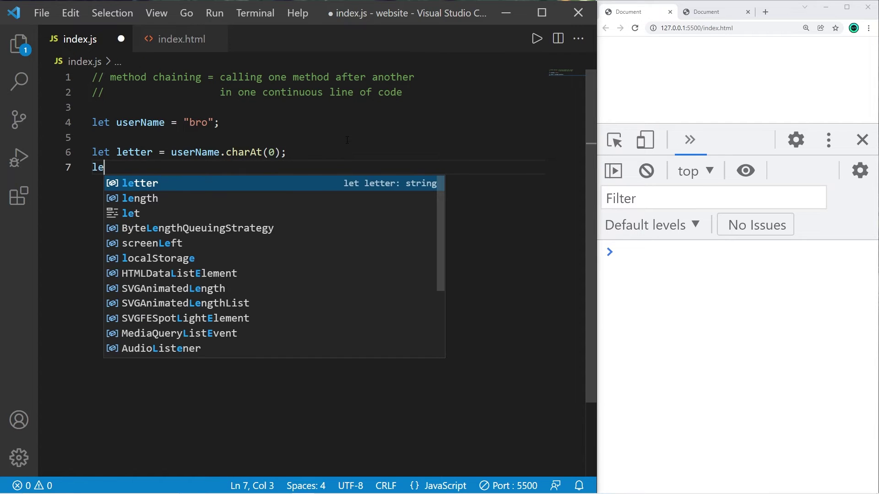
text(tter = )
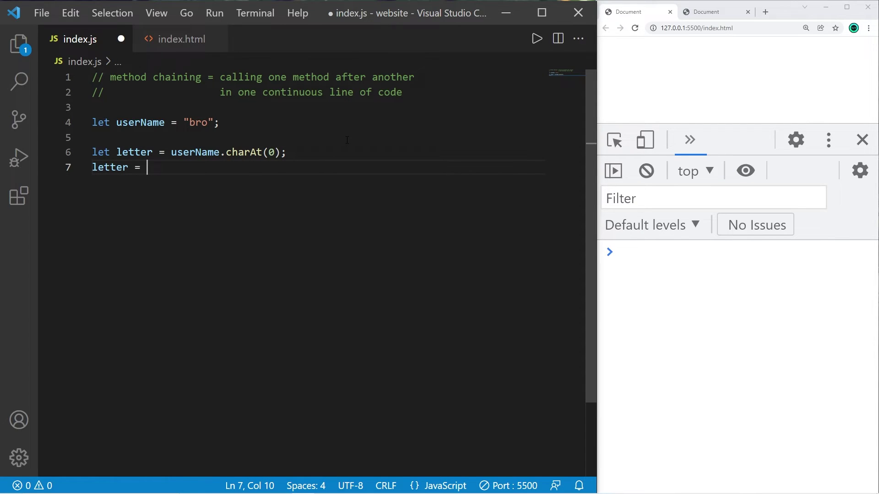
text(letter)
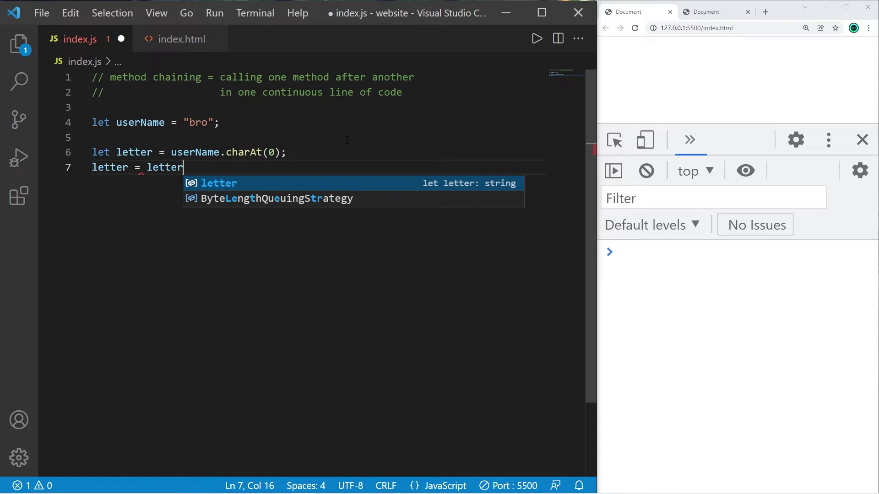
text(.to)
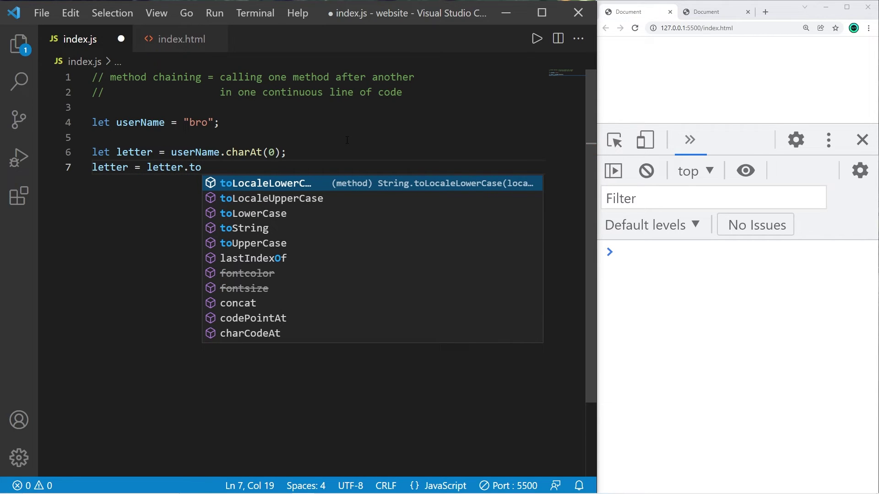
text(U)
click(279, 186)
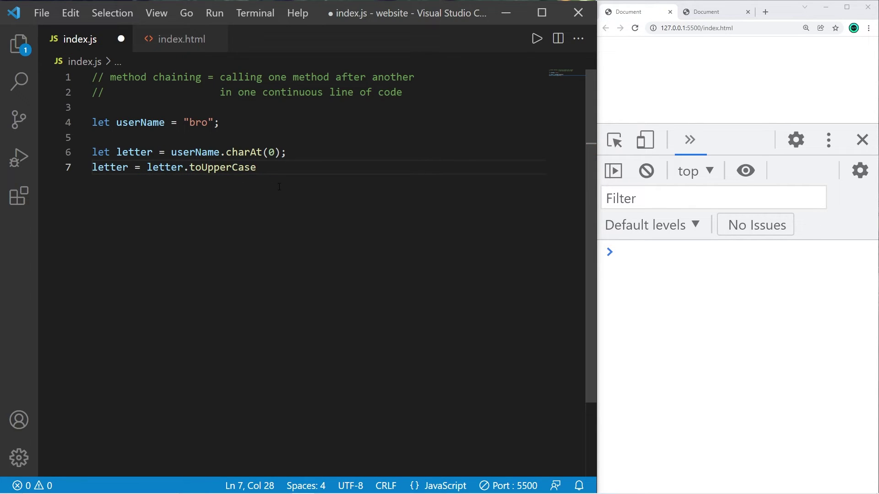
text(();)
key(Return)
key(Return)
text(cons)
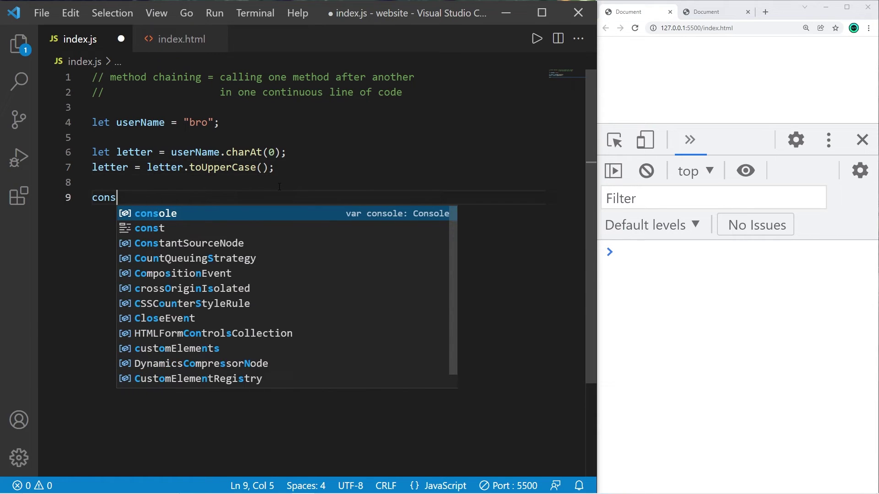
text(ole.log();)
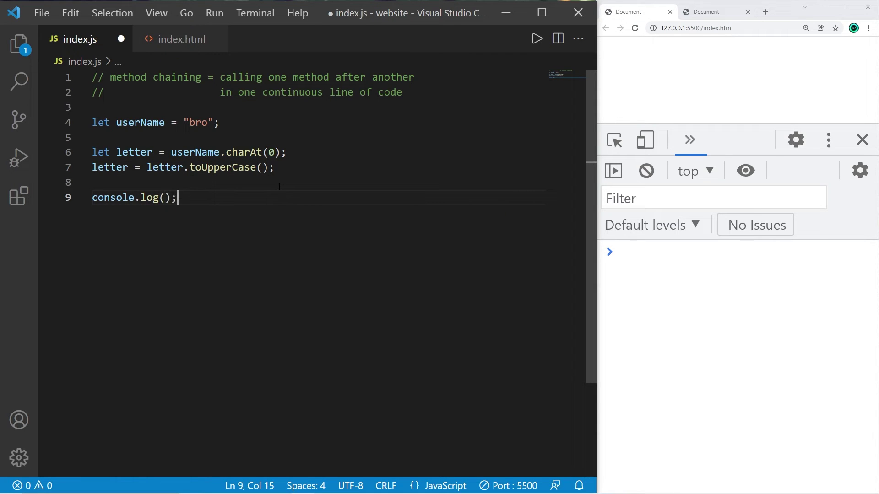
key(Left)
key(Left)
text(letter)
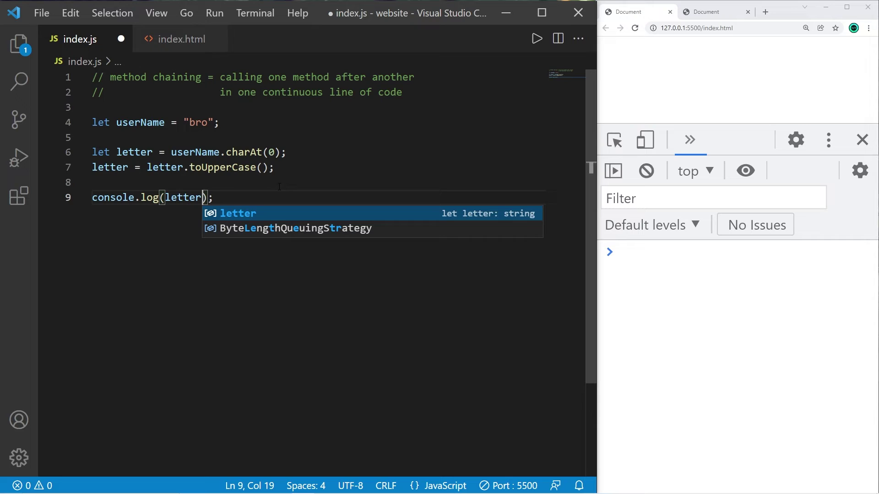
click(315, 184)
key(ctrl+s)
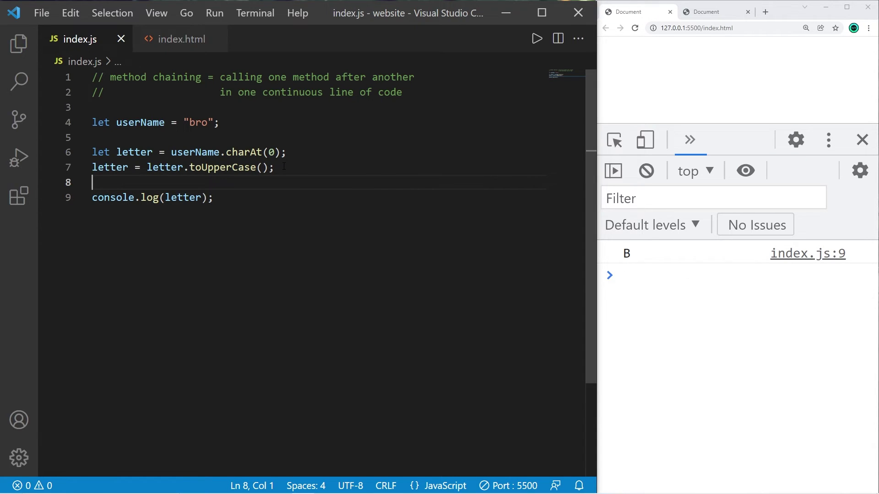
drag(284, 167, 93, 152)
key(Right)
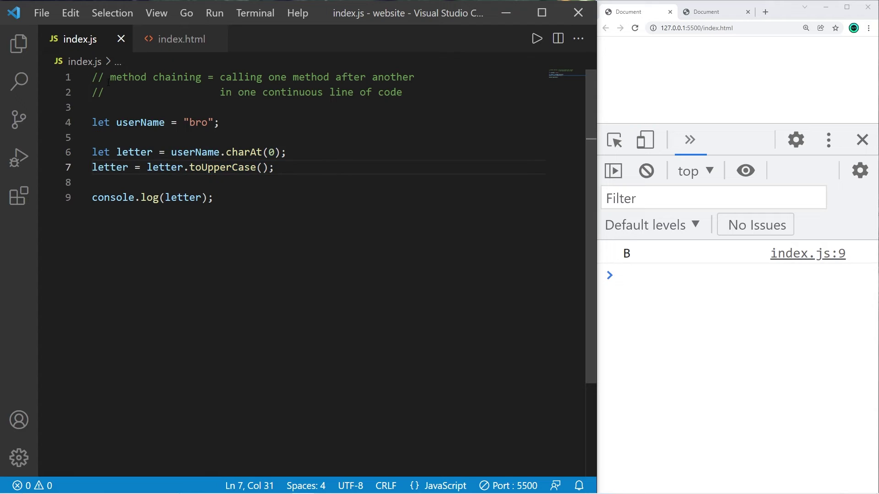
drag(110, 77, 415, 77)
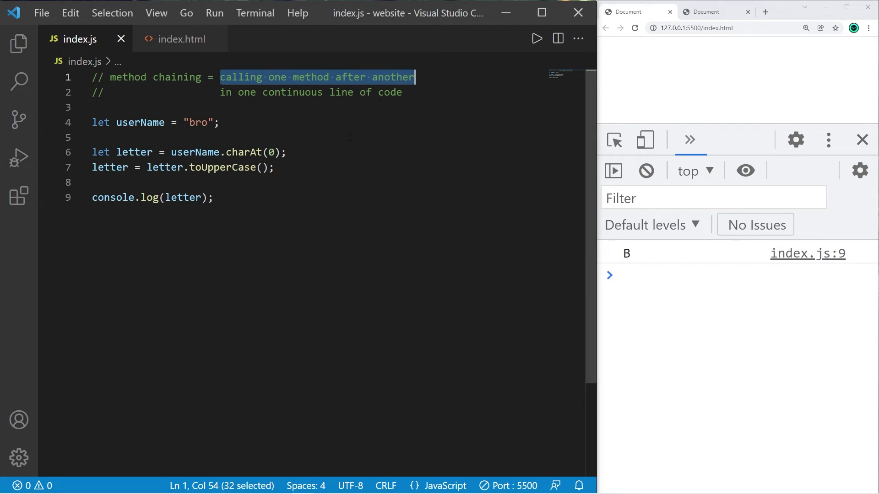
Delete the separate uppercase line, chain .toUpperCase() onto charAt(0), and save
drag(274, 167, 54, 166)
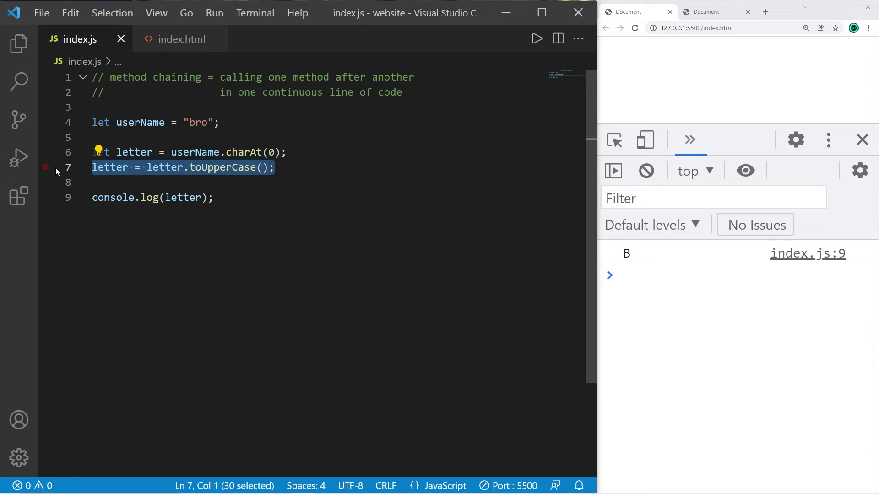
key(BackSpace)
key(BackSpace)
key(BackSpace)
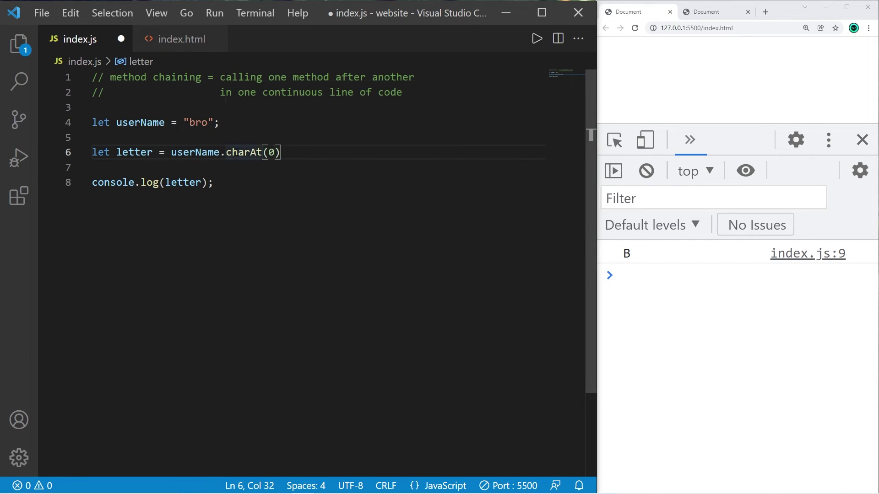
text(.)
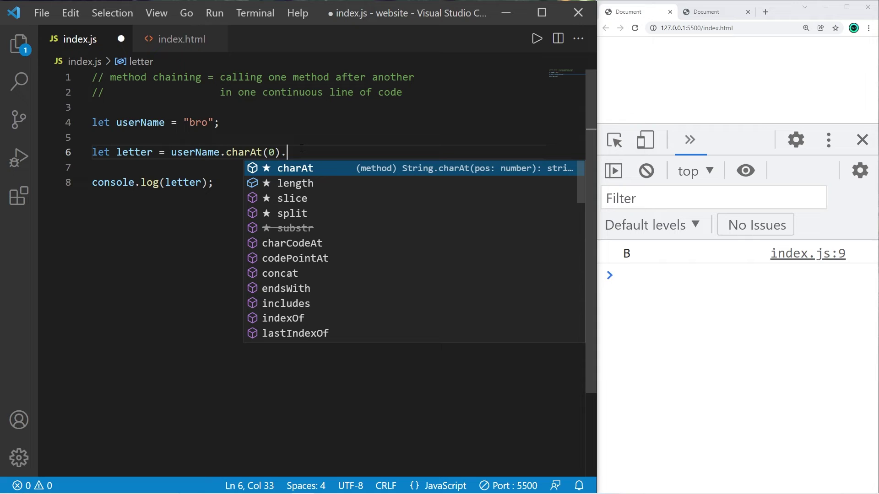
text(toup)
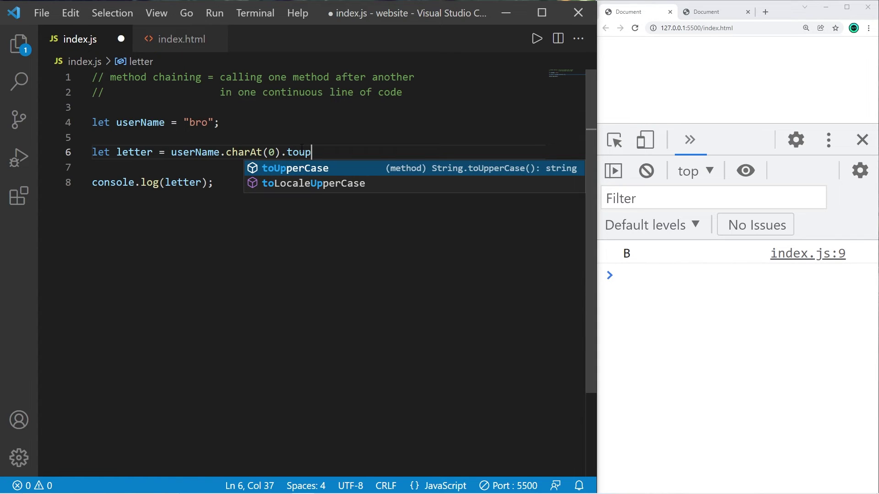
key(Tab)
text(();)
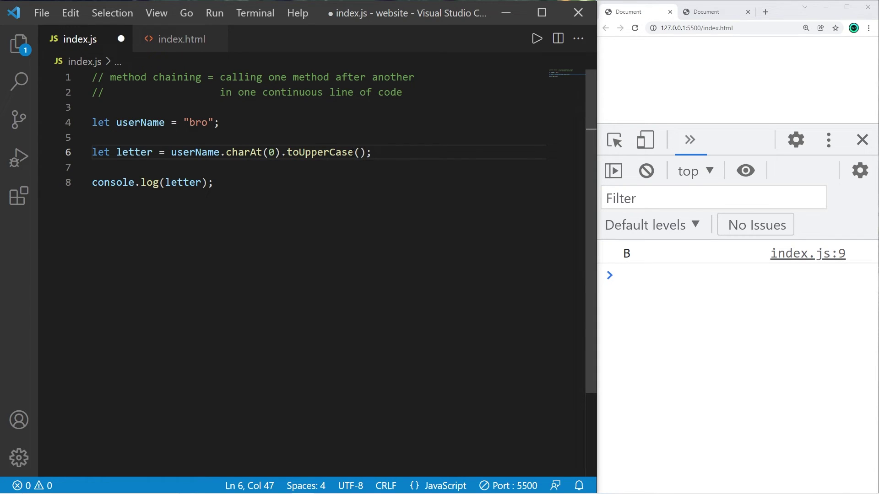
key(ctrl+s)
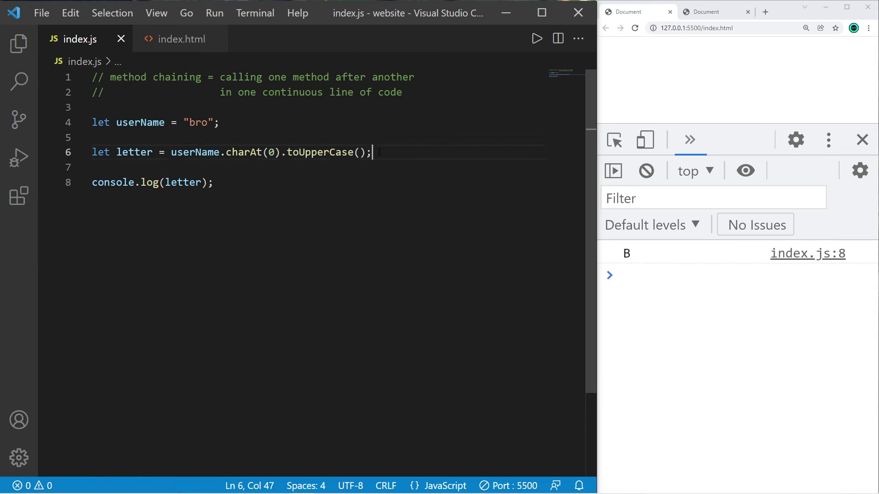
Append .trim() after toUpperCase() on line 6 and save the triple-chained line
drag(372, 152, 85, 156)
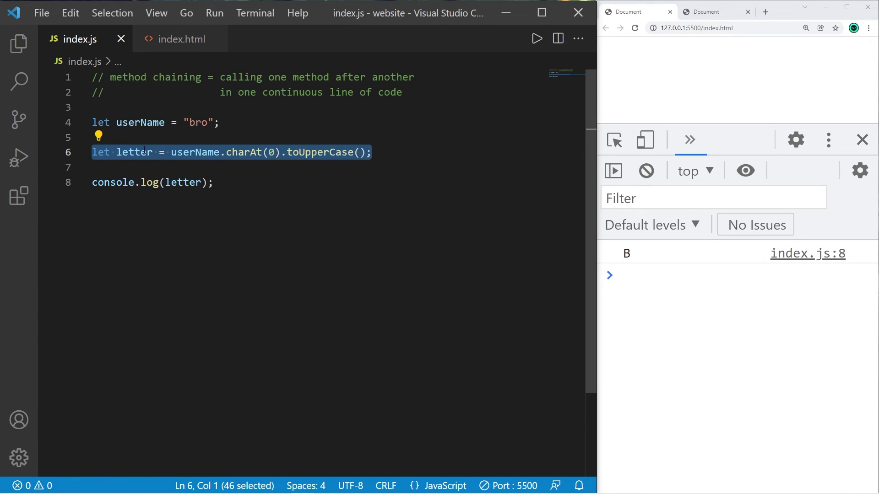
drag(170, 152, 410, 162)
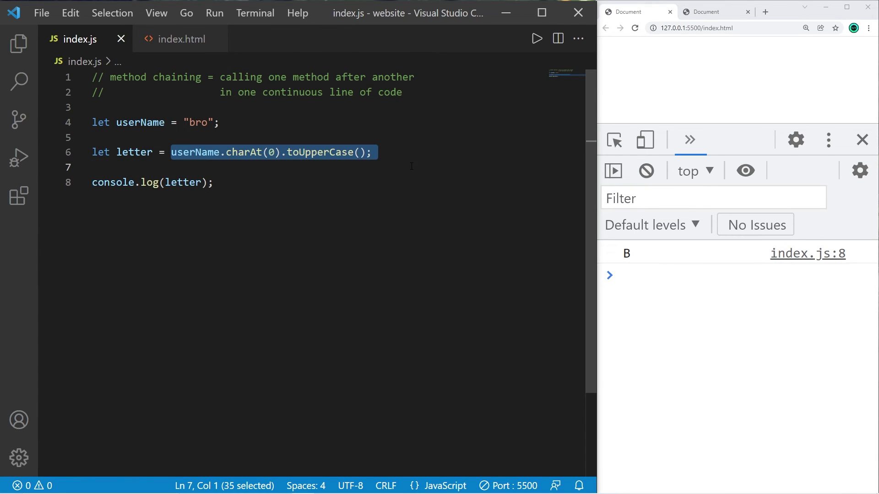
click(215, 182)
drag(219, 151, 374, 151)
click(368, 152)
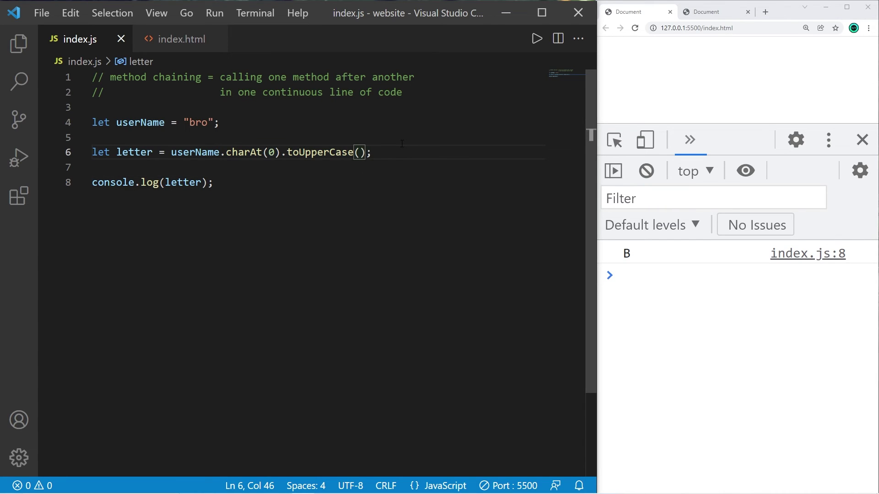
text(.tr)
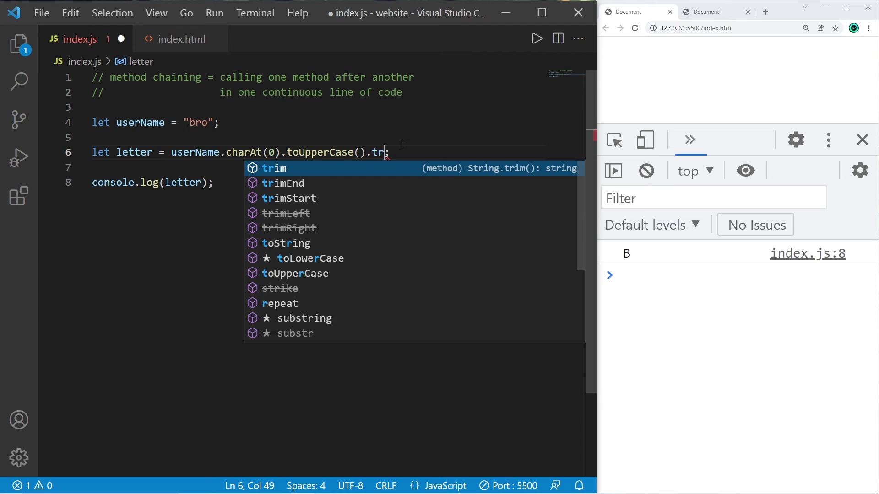
text(im())
key(ctrl+s)
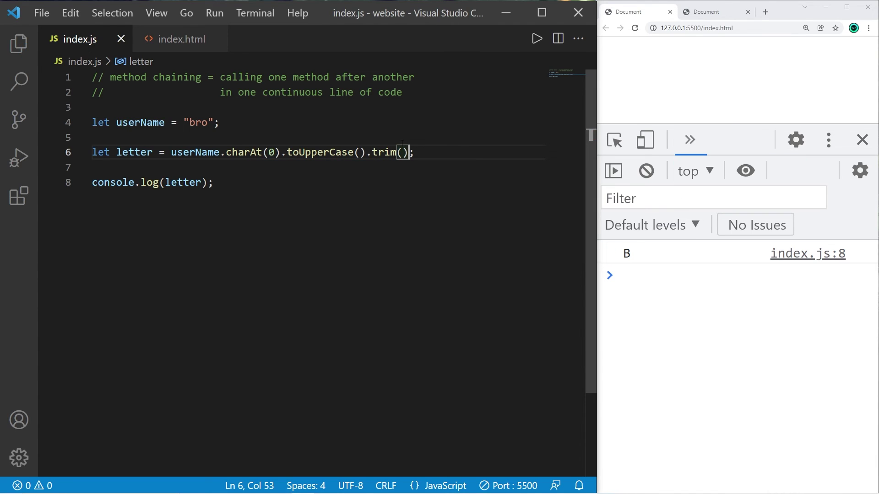
key(End)
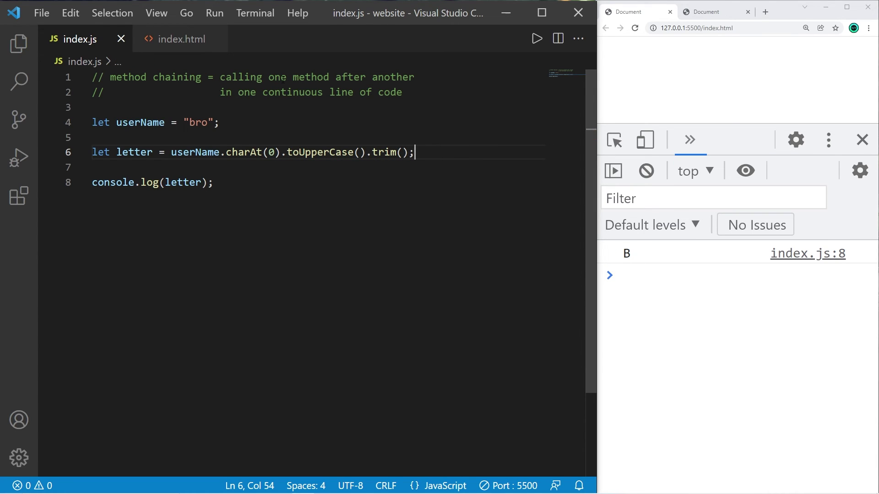
drag(220, 77, 459, 72)
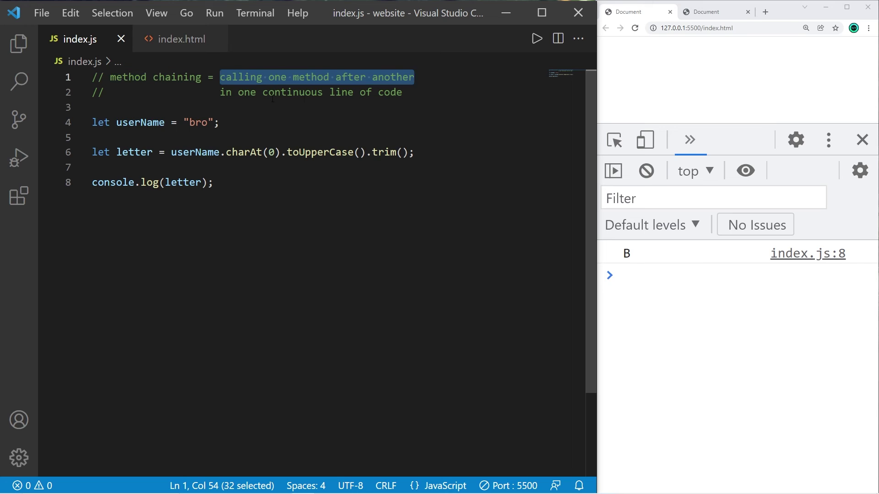
drag(219, 92, 403, 92)
click(421, 167)
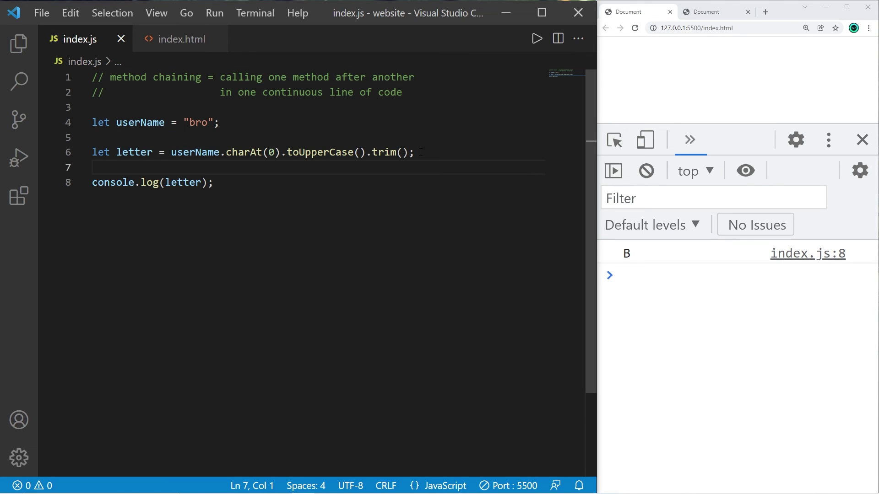
drag(421, 152, 75, 155)
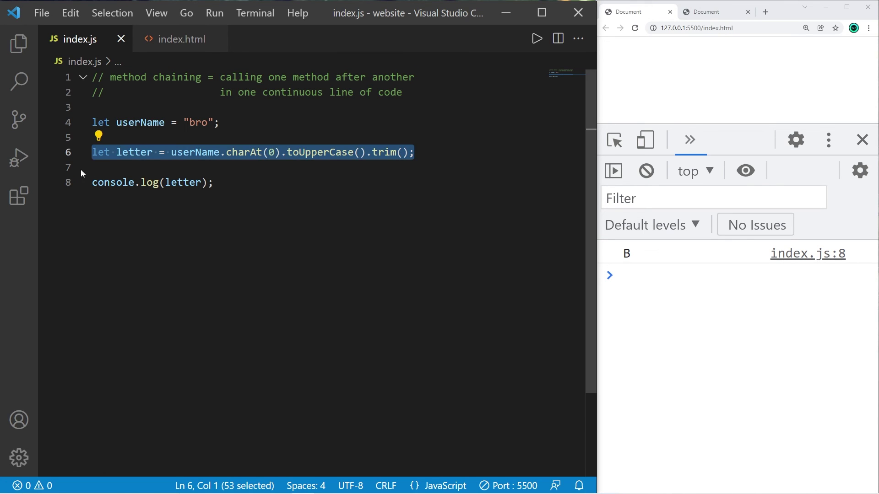
click(220, 182)
mouse_move(110, 77)
mouse_down()
mouse_move(215, 78)
mouse_move(204, 77)
mouse_up()
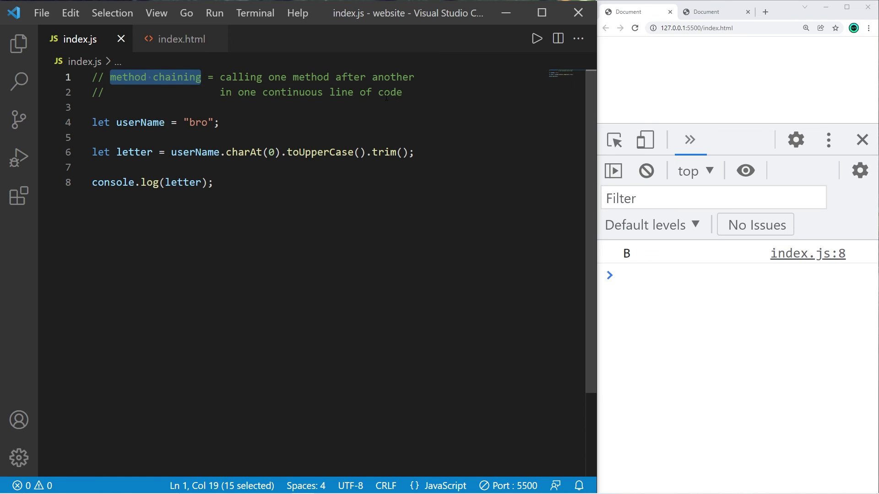